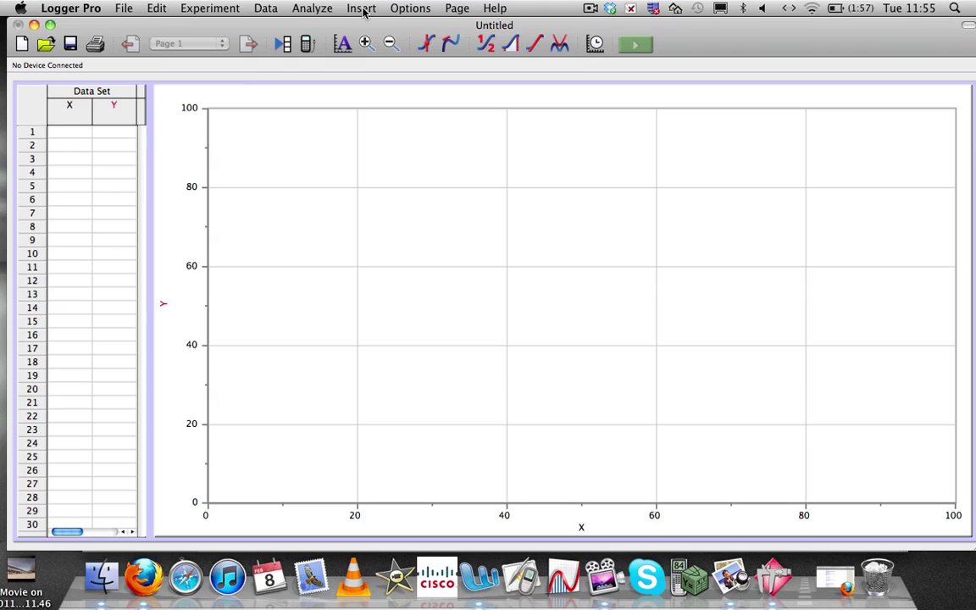
Step: Insert the ball-throw movie from the Desktop (2011-02-08 at 11.46) into the page
{"action": "left_click", "coordinate": [362, 10]}
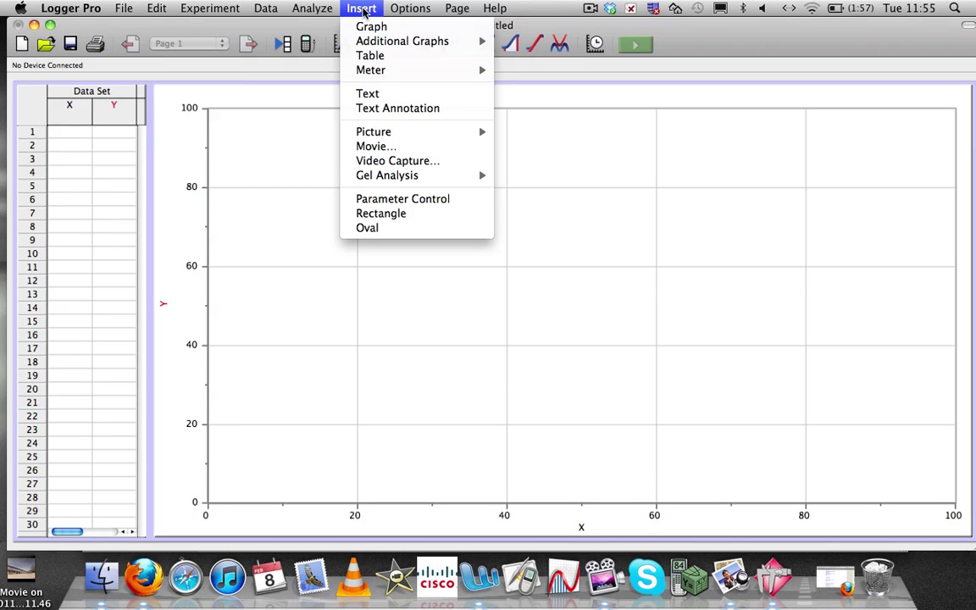
{"action": "left_click", "coordinate": [380, 147]}
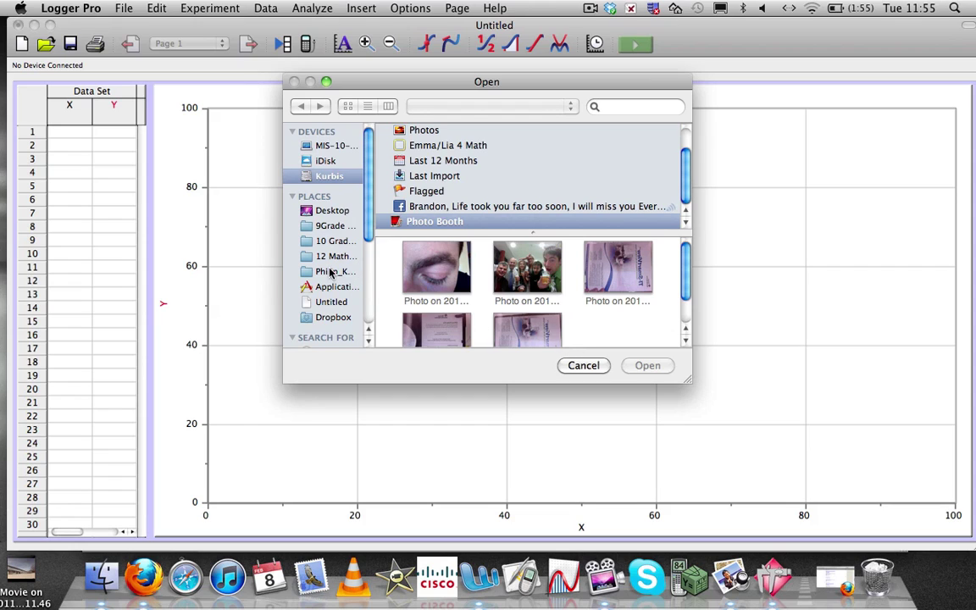
{"action": "left_click", "coordinate": [307, 210]}
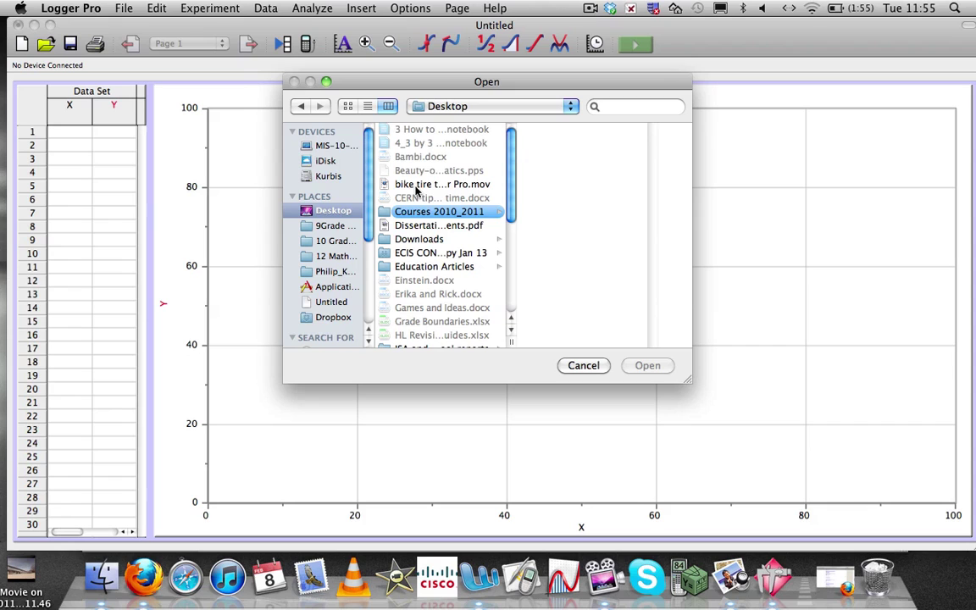
{"action": "scroll", "coordinate": [415, 200], "scroll_direction": "down", "scroll_amount": 5}
{"action": "scroll", "coordinate": [415, 193], "scroll_direction": "down", "scroll_amount": 5}
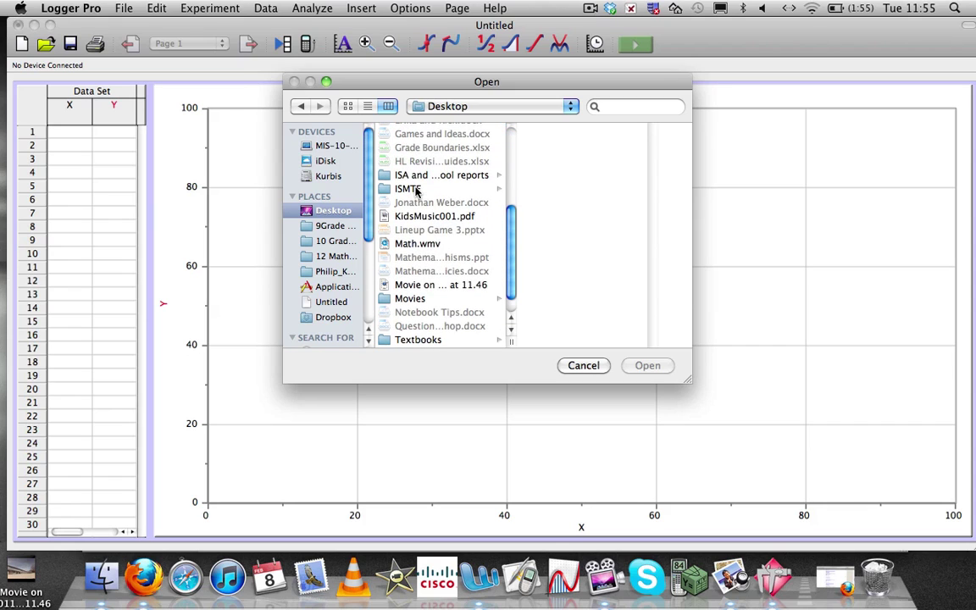
{"action": "left_click", "coordinate": [424, 278]}
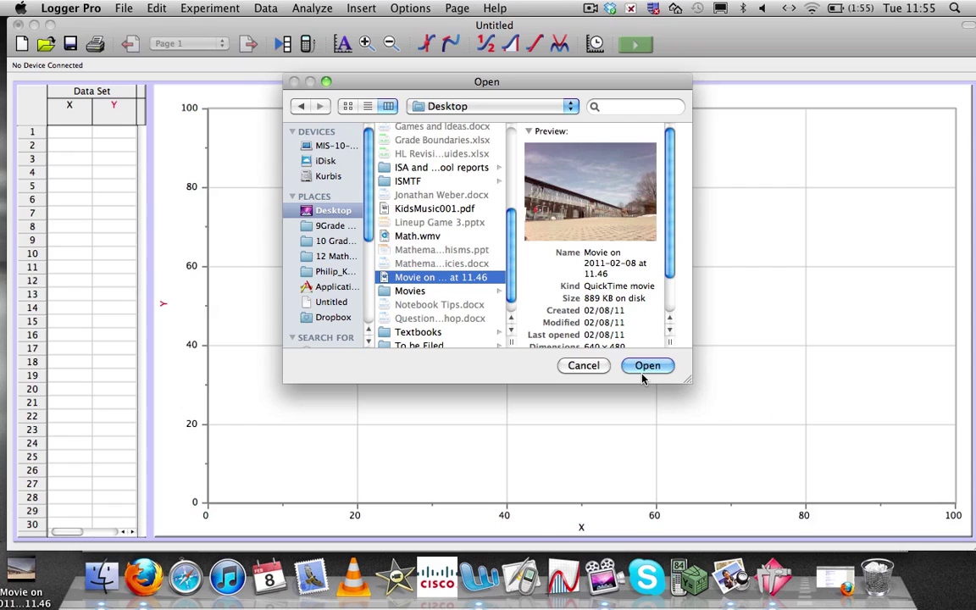
{"action": "left_click", "coordinate": [646, 365]}
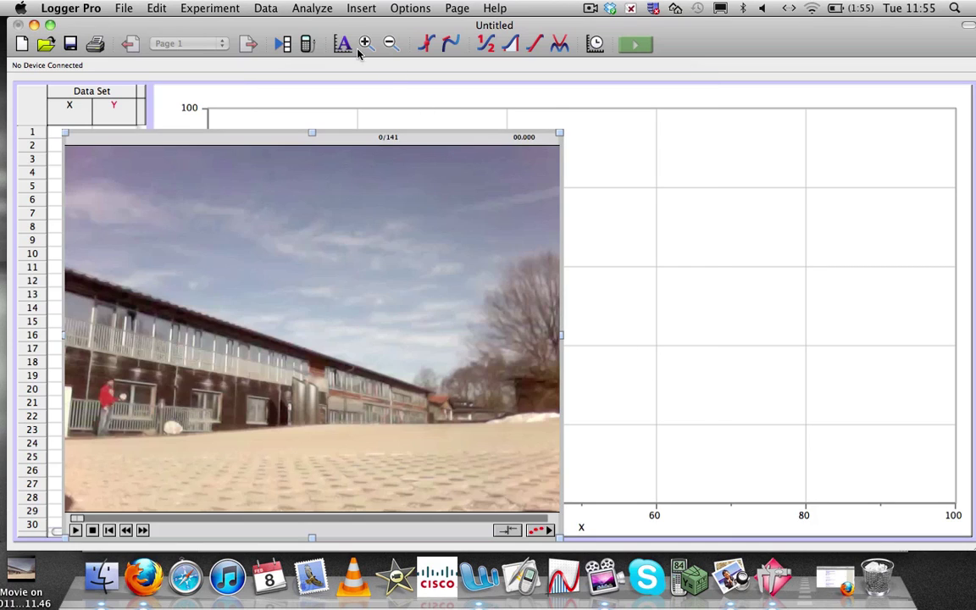
Step: Auto-arrange the movie, table and graph, then enable video analysis on the movie
{"action": "left_click", "coordinate": [458, 8]}
{"action": "left_click", "coordinate": [492, 282]}
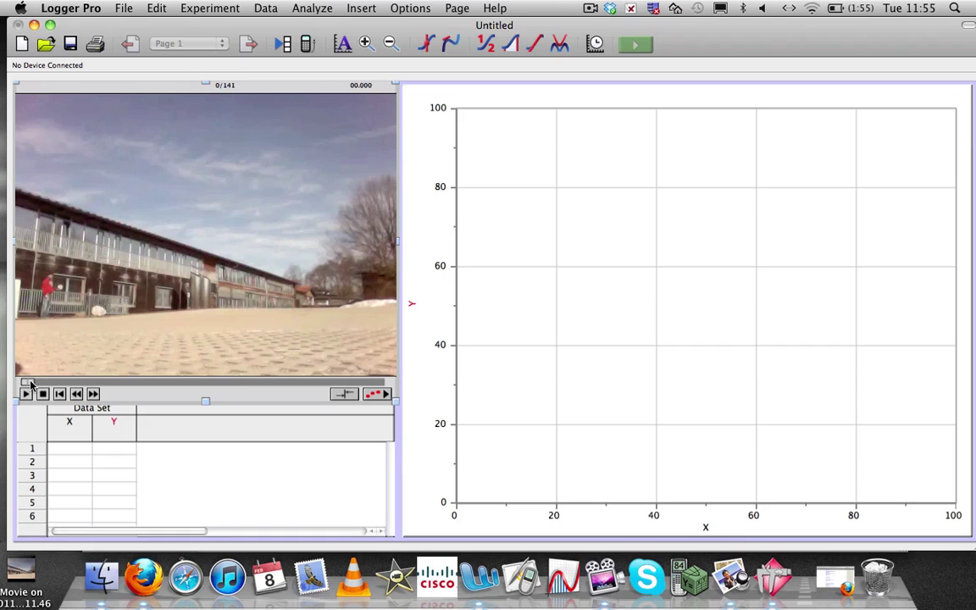
{"action": "mouse_move", "coordinate": [28, 381]}
{"action": "left_mouse_down"}
{"action": "mouse_move", "coordinate": [229, 388]}
{"action": "mouse_move", "coordinate": [39, 383]}
{"action": "left_mouse_up"}
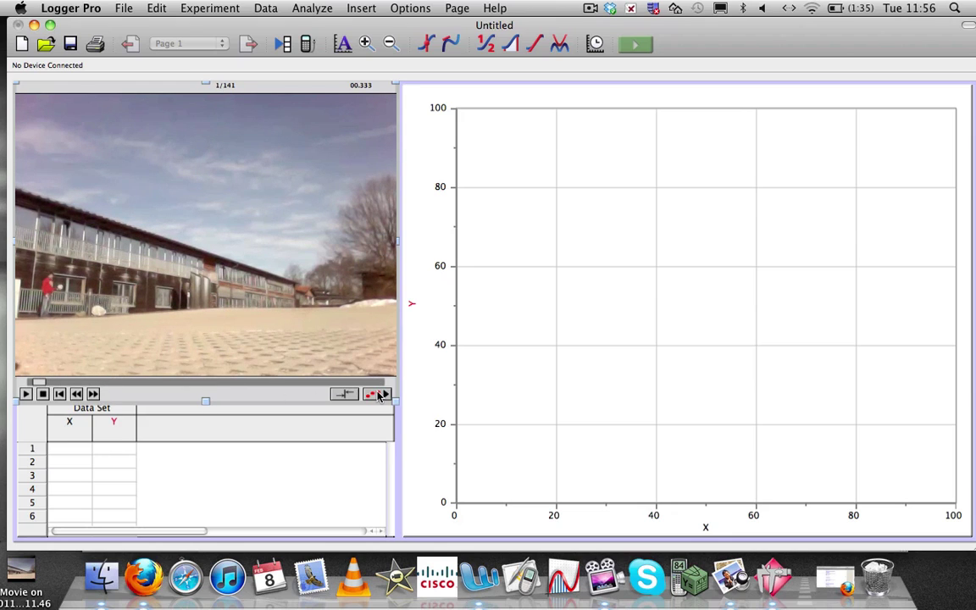
{"action": "left_click", "coordinate": [381, 395]}
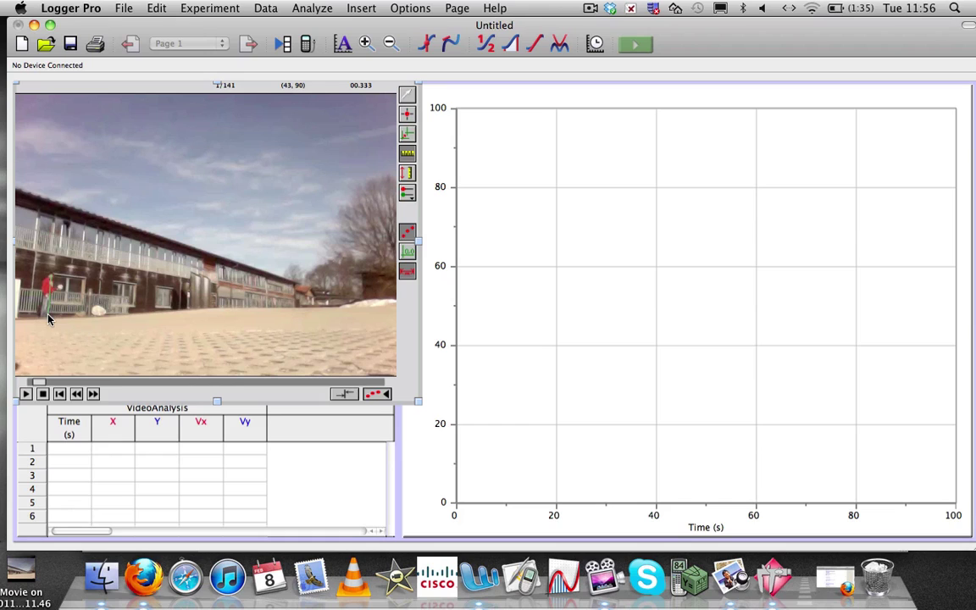
Step: Draw a reference line along a known length and give it a distance of 1.9 m
{"action": "left_click_drag", "start_coordinate": [48, 278], "coordinate": [48, 322]}
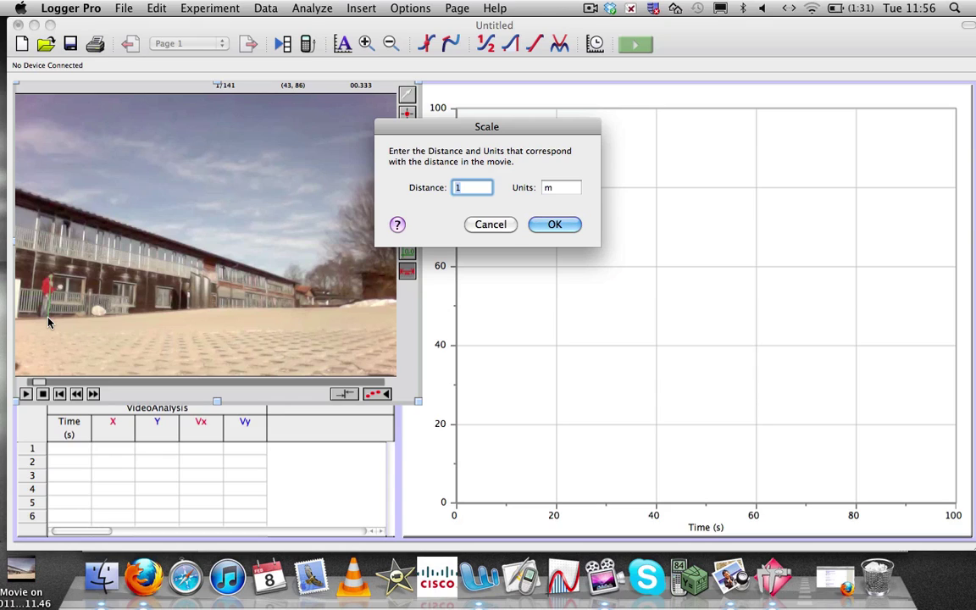
{"action": "type", "text": "2"}
{"action": "left_click", "coordinate": [555, 227]}
{"action": "key", "text": "BackSpace"}
{"action": "type", "text": "1.9"}
Step: Confirm the 1.9 m scale and drag the coordinate origin to the ground at the thrower's feet
{"action": "left_click", "coordinate": [556, 224]}
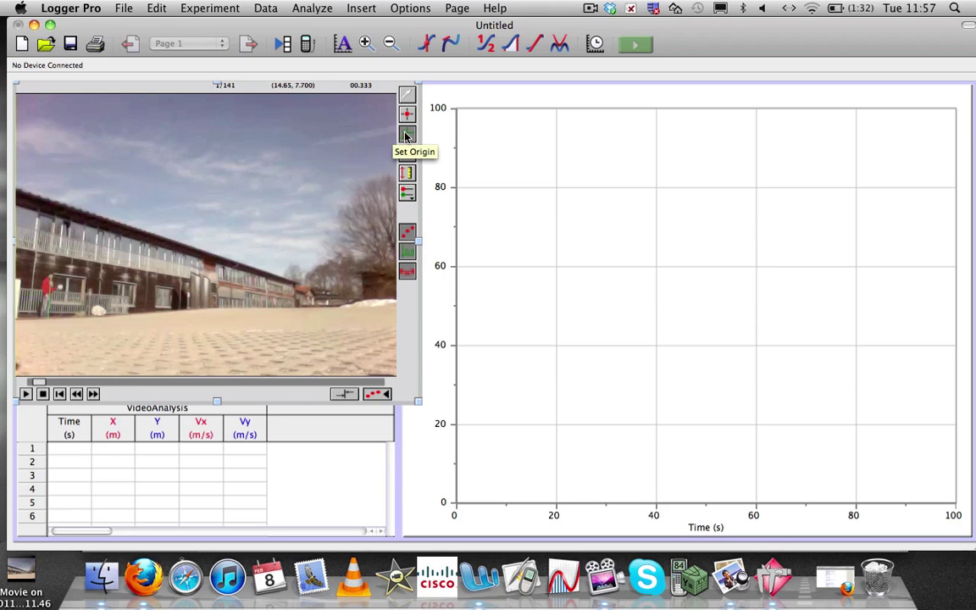
{"action": "left_click", "coordinate": [46, 316]}
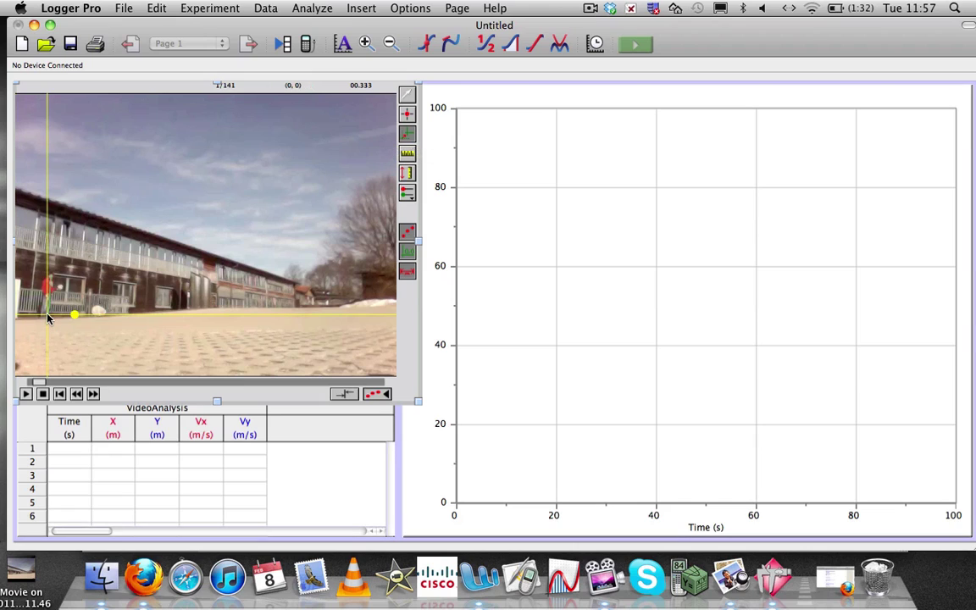
{"action": "left_click_drag", "start_coordinate": [46, 318], "coordinate": [60, 322]}
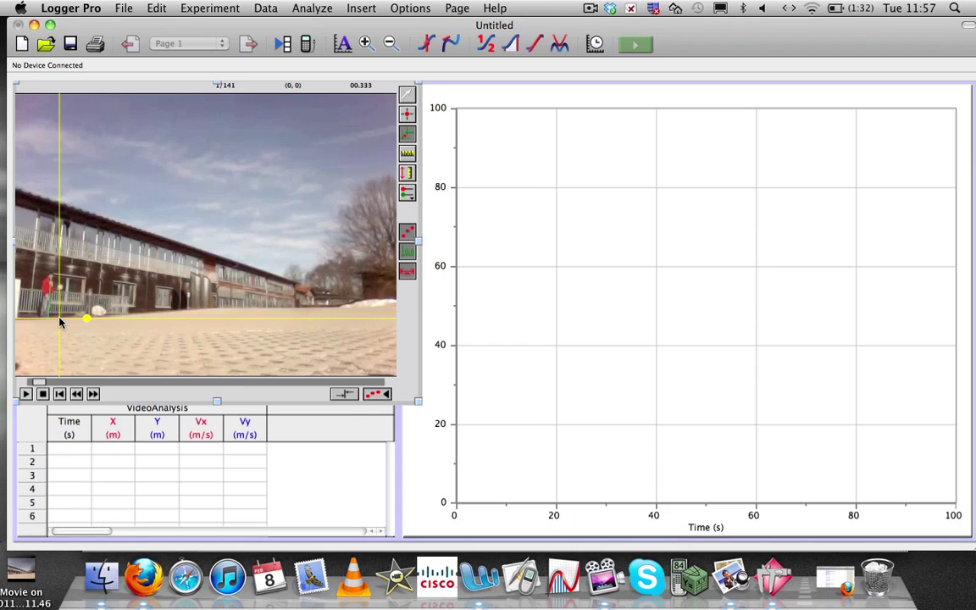
Step: Step the movie forward frame by frame toward the ball's release, reaching frame 48/141 (3.400 s)
{"action": "left_click", "coordinate": [93, 394]}
{"action": "left_click", "coordinate": [93, 394]}
{"action": "left_click", "coordinate": [93, 394]}
{"action": "left_click", "coordinate": [94, 394]}
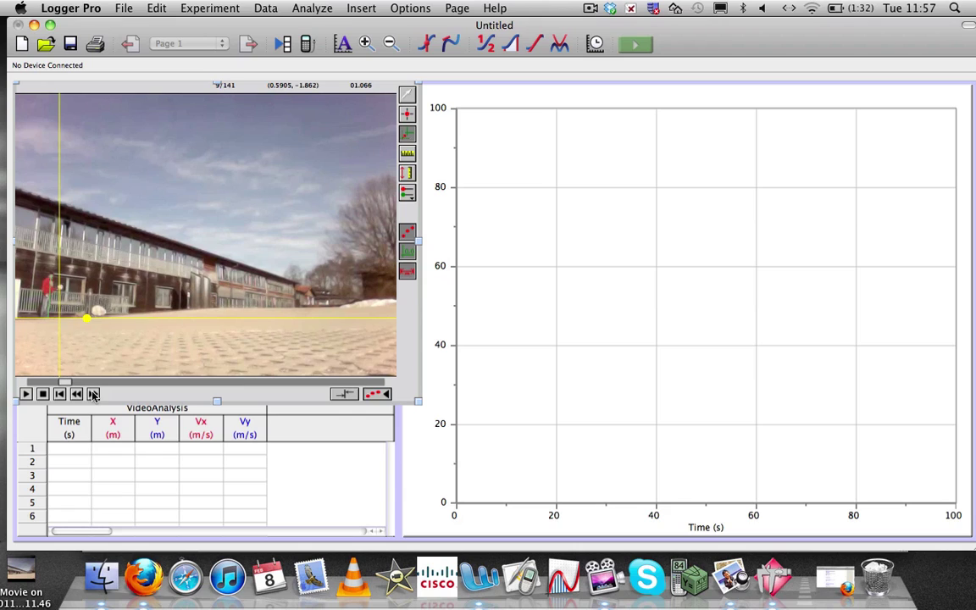
{"action": "left_click", "coordinate": [94, 394]}
{"action": "left_click", "coordinate": [94, 394]}
{"action": "left_click", "coordinate": [93, 394]}
{"action": "left_click", "coordinate": [93, 394]}
{"action": "left_click", "coordinate": [93, 394]}
{"action": "left_click", "coordinate": [93, 394]}
{"action": "left_click", "coordinate": [93, 394]}
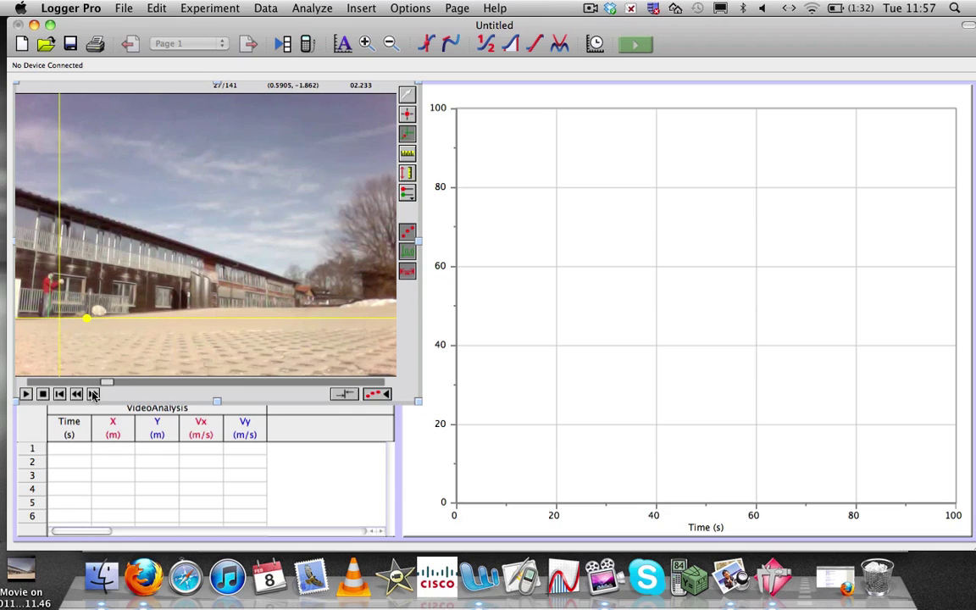
{"action": "left_click", "coordinate": [93, 394]}
{"action": "left_click", "coordinate": [93, 394]}
{"action": "left_click", "coordinate": [93, 394]}
{"action": "left_click", "coordinate": [93, 394]}
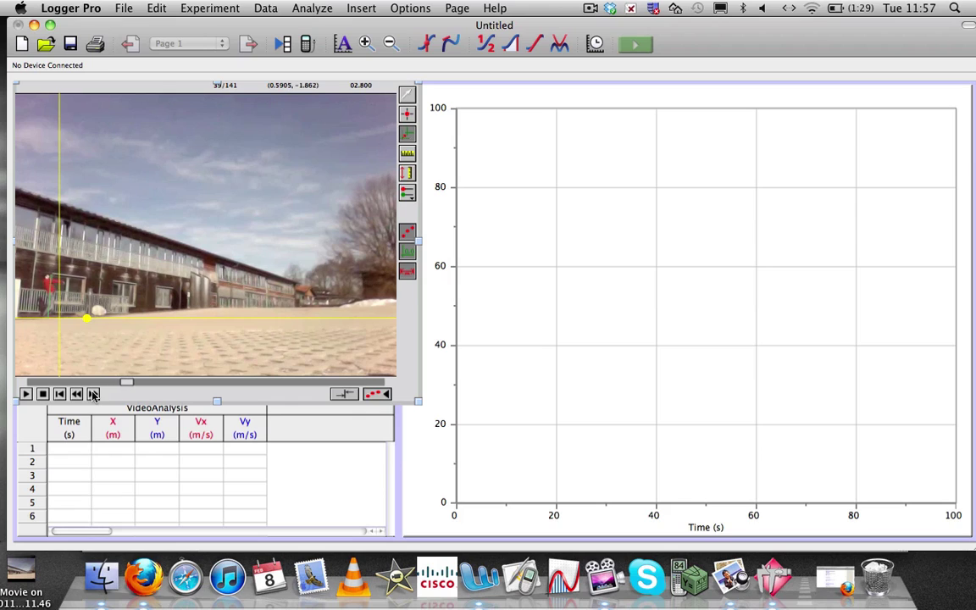
{"action": "left_click", "coordinate": [93, 394]}
{"action": "left_click", "coordinate": [93, 394]}
{"action": "left_click", "coordinate": [94, 394]}
{"action": "left_click", "coordinate": [93, 394]}
{"action": "left_click", "coordinate": [94, 394]}
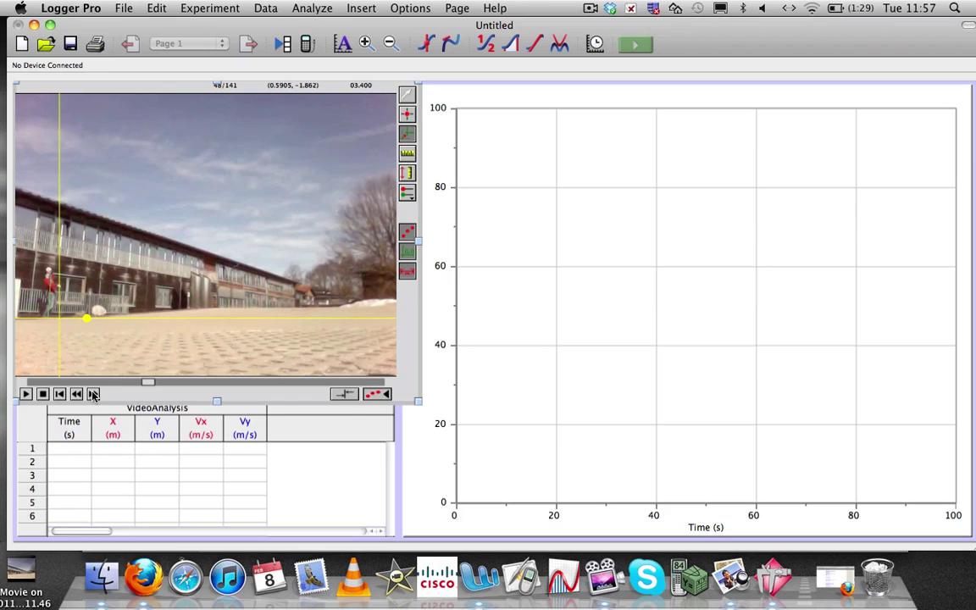
{"action": "left_click", "coordinate": [94, 394]}
{"action": "left_click", "coordinate": [93, 394]}
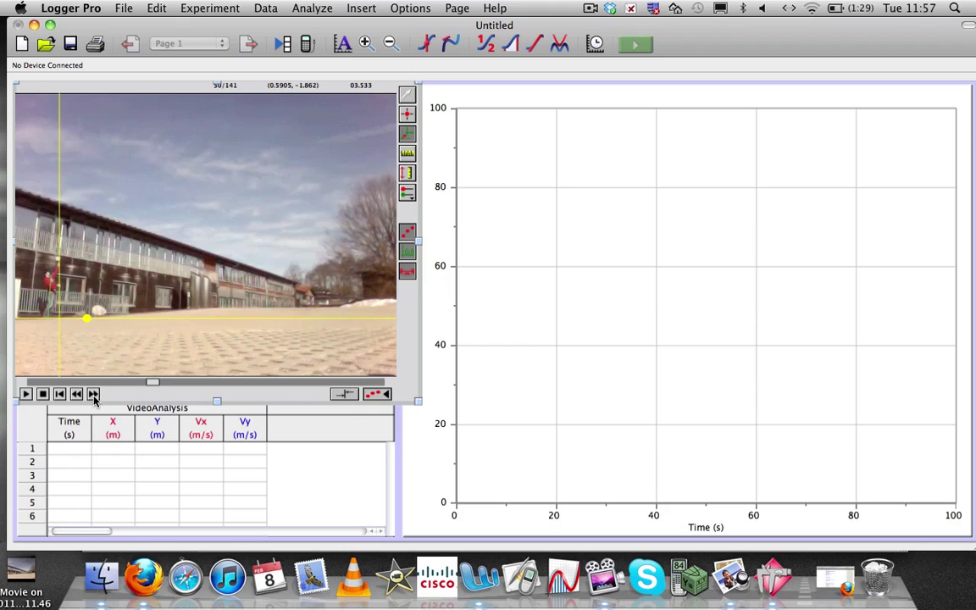
Step: Start point marking and click the ball in each frame from release up its rising path
{"action": "left_click", "coordinate": [407, 115]}
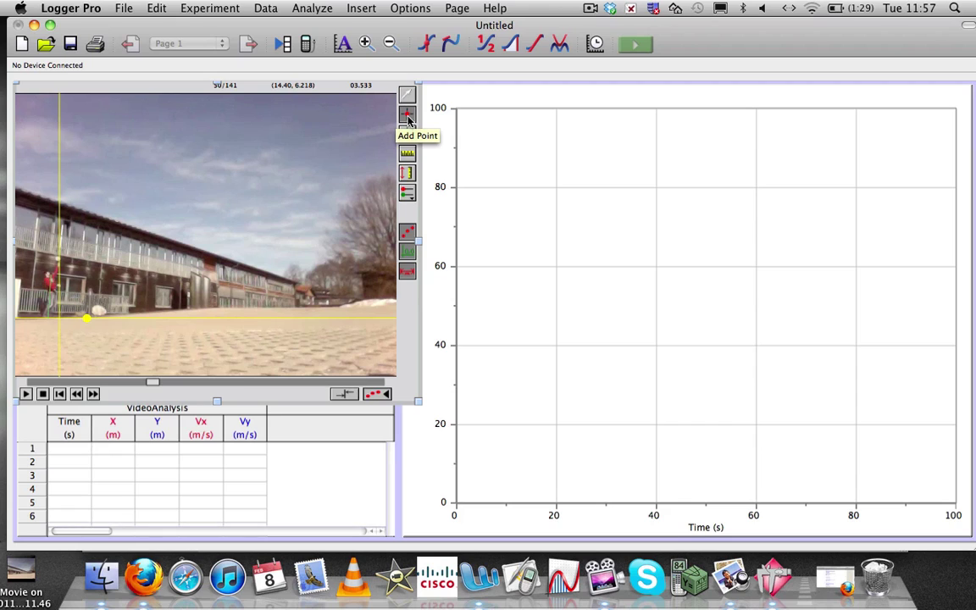
{"action": "left_click", "coordinate": [60, 259]}
{"action": "left_click", "coordinate": [73, 241]}
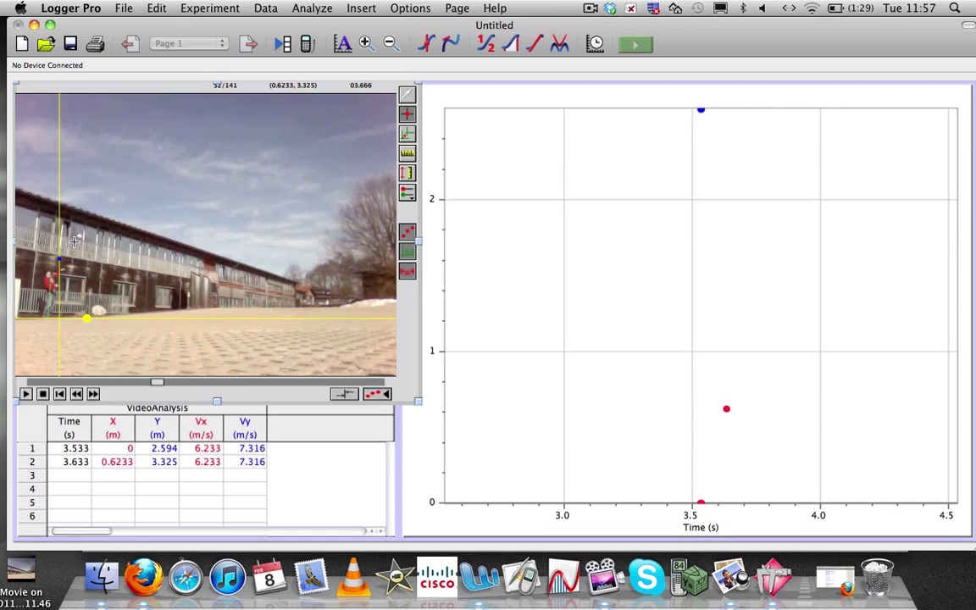
{"action": "left_click", "coordinate": [78, 239]}
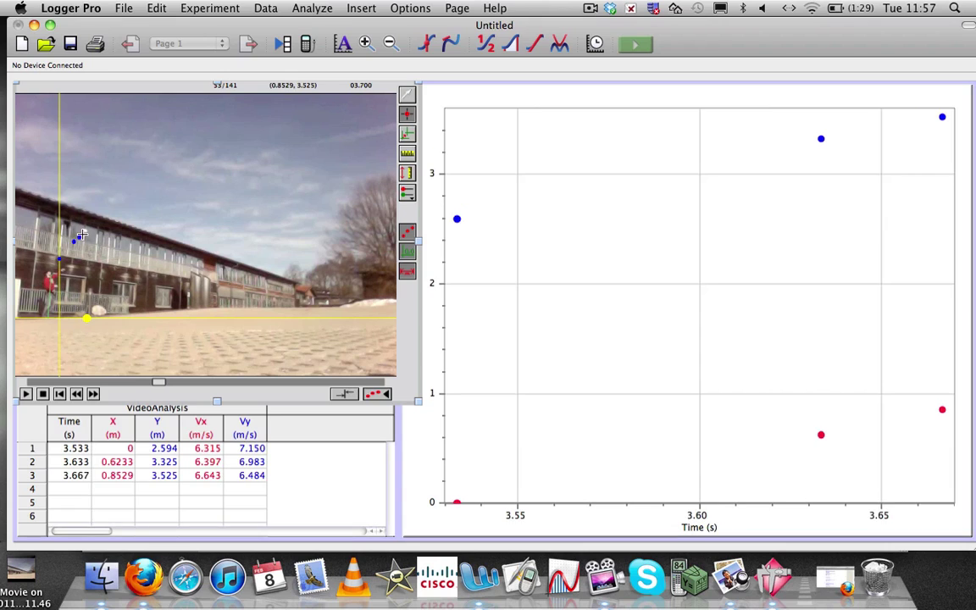
{"action": "left_click", "coordinate": [85, 234]}
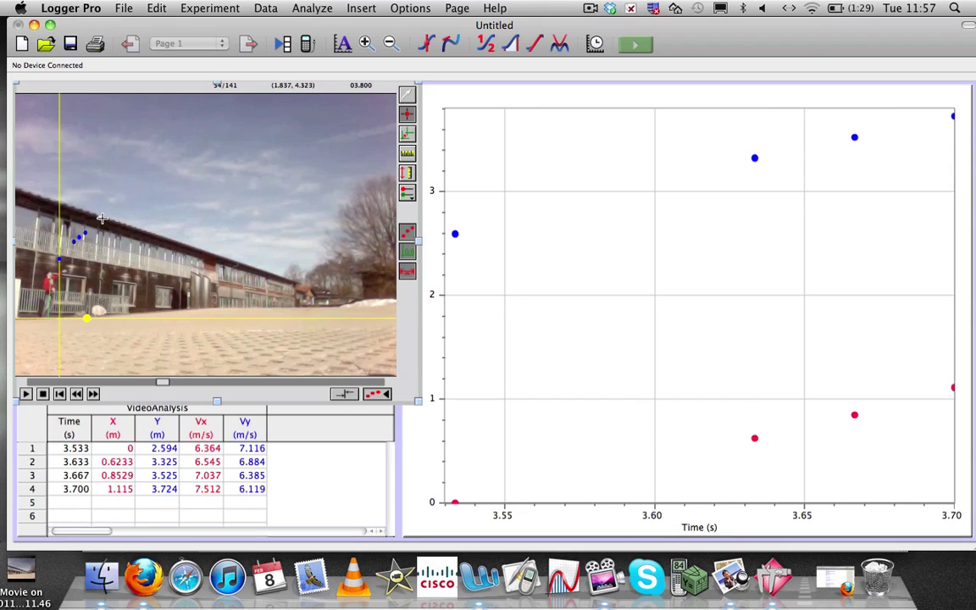
{"action": "left_click", "coordinate": [101, 218]}
{"action": "left_click", "coordinate": [112, 208]}
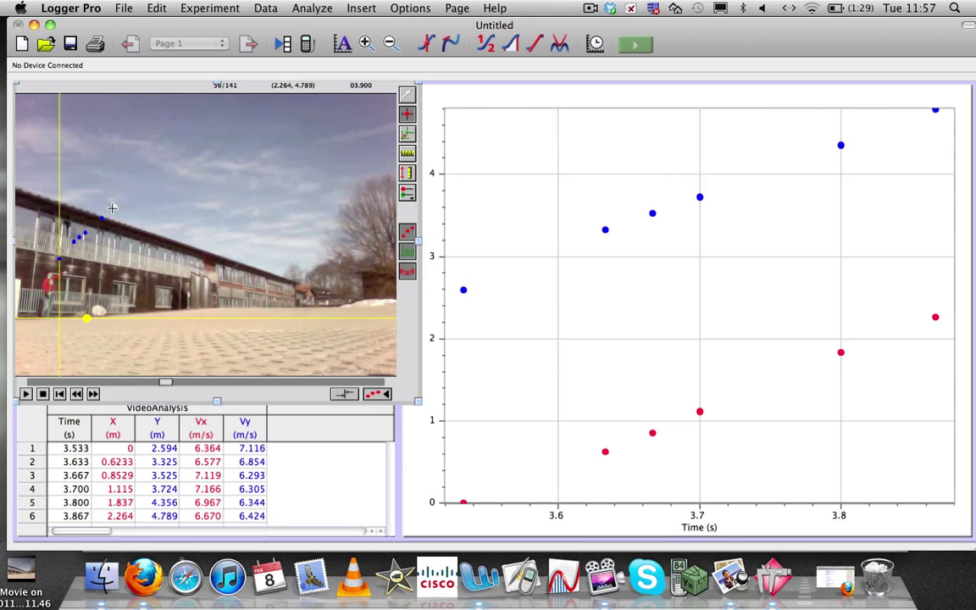
{"action": "left_click", "coordinate": [116, 206]}
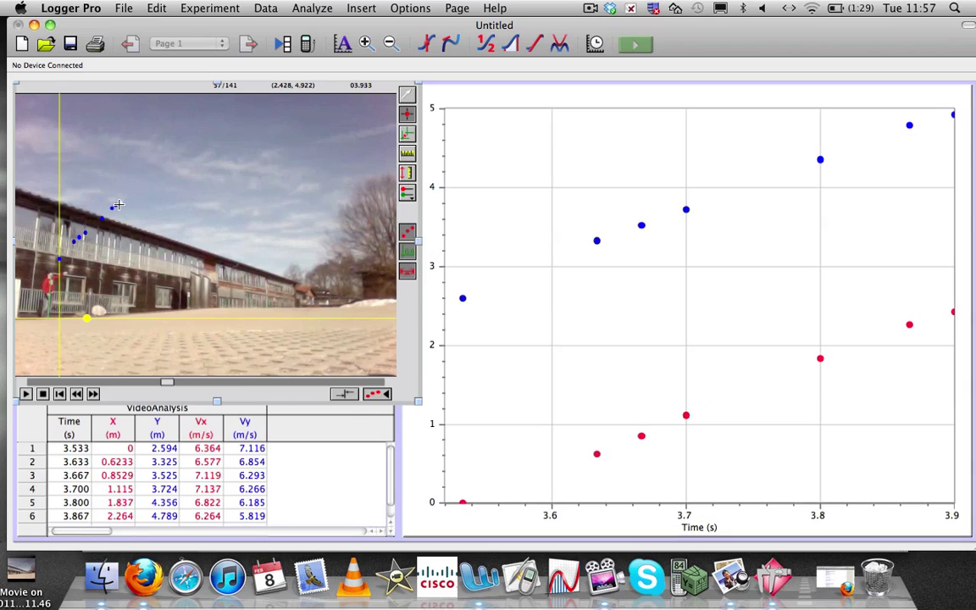
{"action": "left_click", "coordinate": [121, 202]}
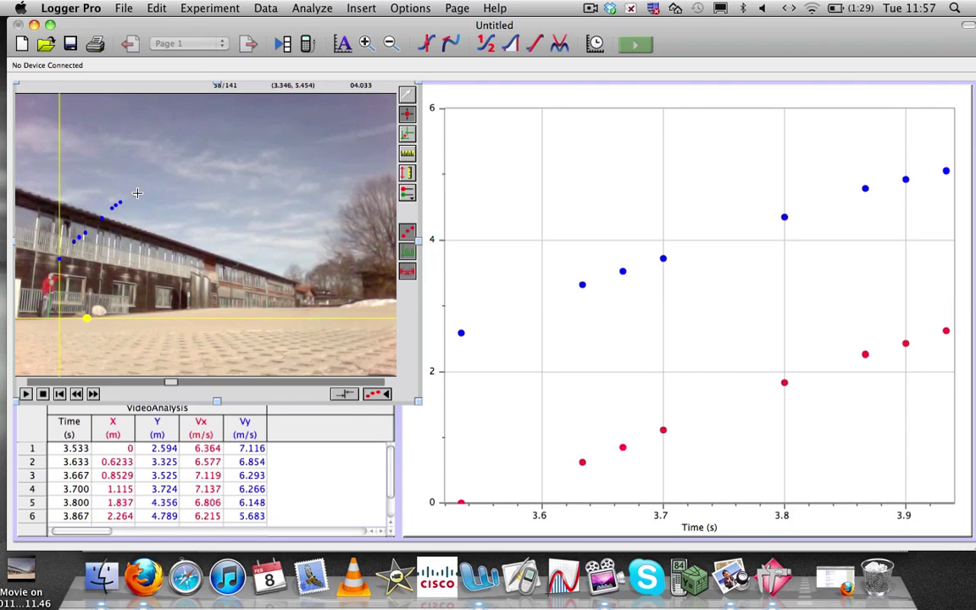
{"action": "left_click", "coordinate": [137, 193]}
{"action": "left_click", "coordinate": [144, 189]}
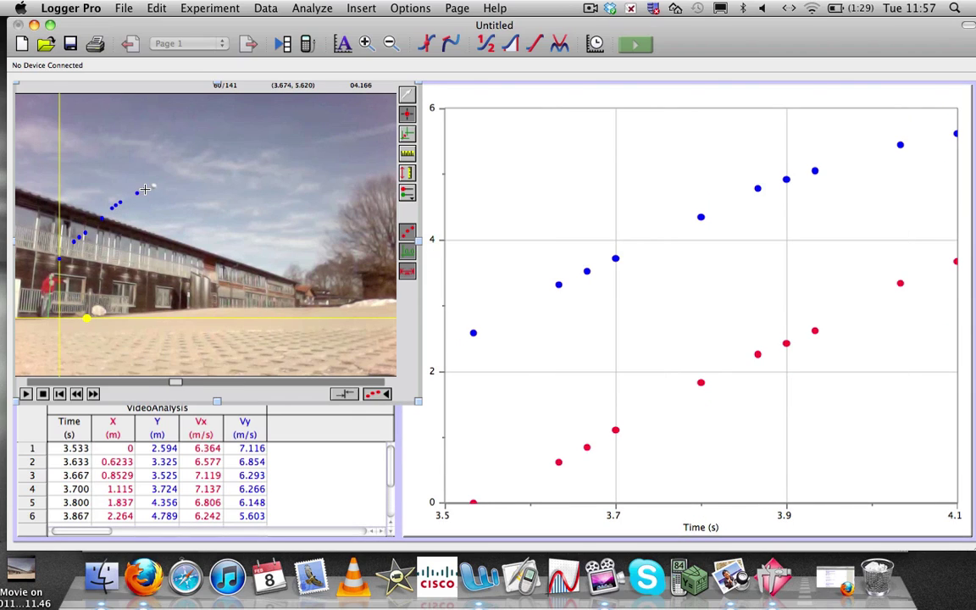
Step: Mark the ball's position in successive frames across the top of its arc
{"action": "left_click", "coordinate": [156, 187]}
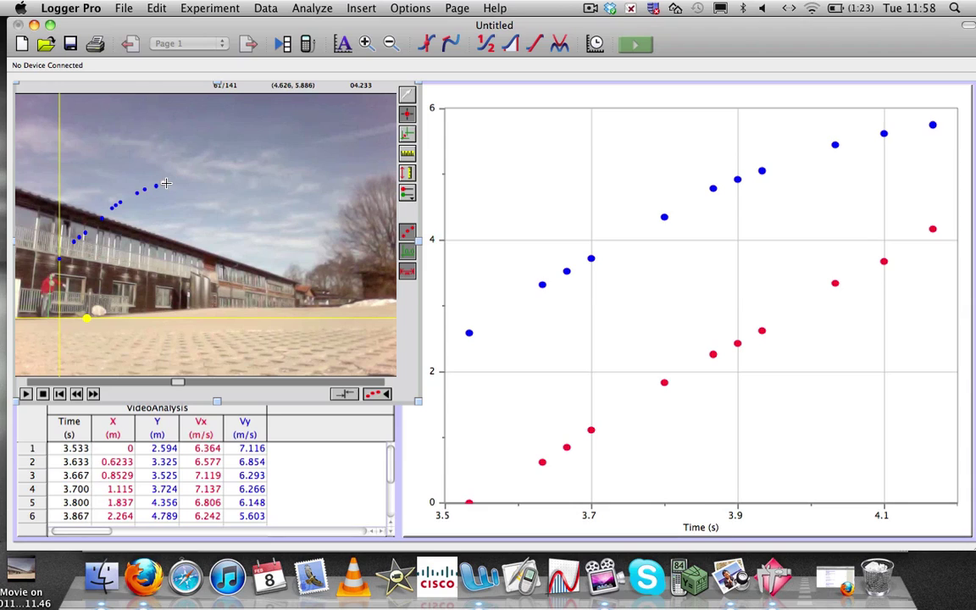
{"action": "left_click", "coordinate": [166, 183]}
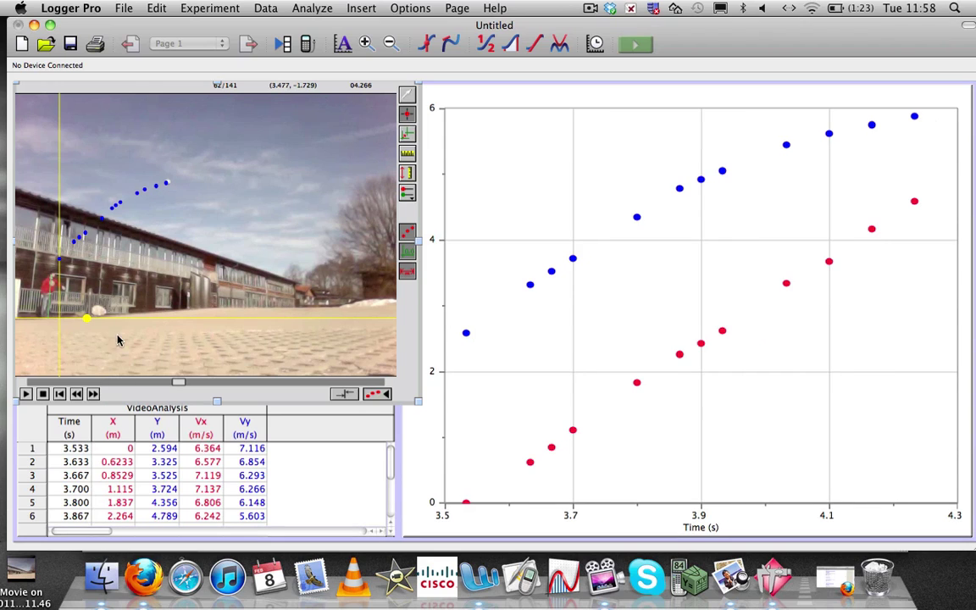
{"action": "left_click", "coordinate": [174, 181]}
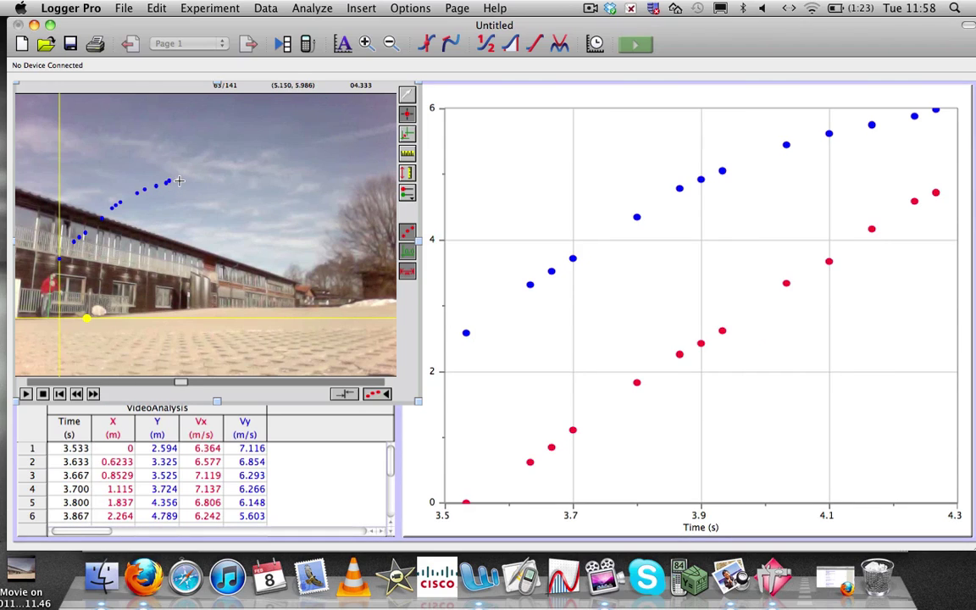
{"action": "left_click", "coordinate": [181, 179]}
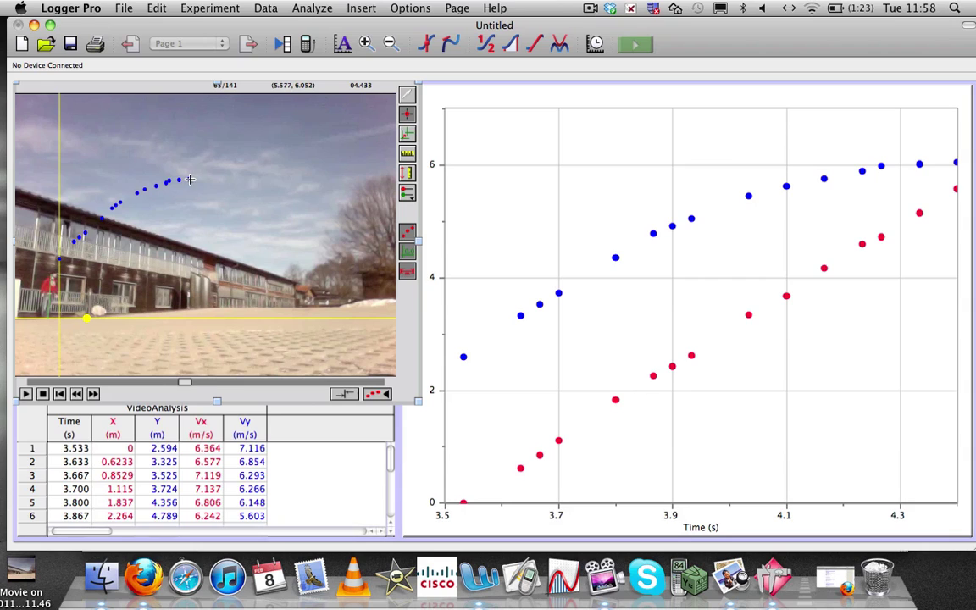
{"action": "left_click", "coordinate": [189, 181]}
{"action": "left_click", "coordinate": [196, 180]}
{"action": "left_click", "coordinate": [204, 182]}
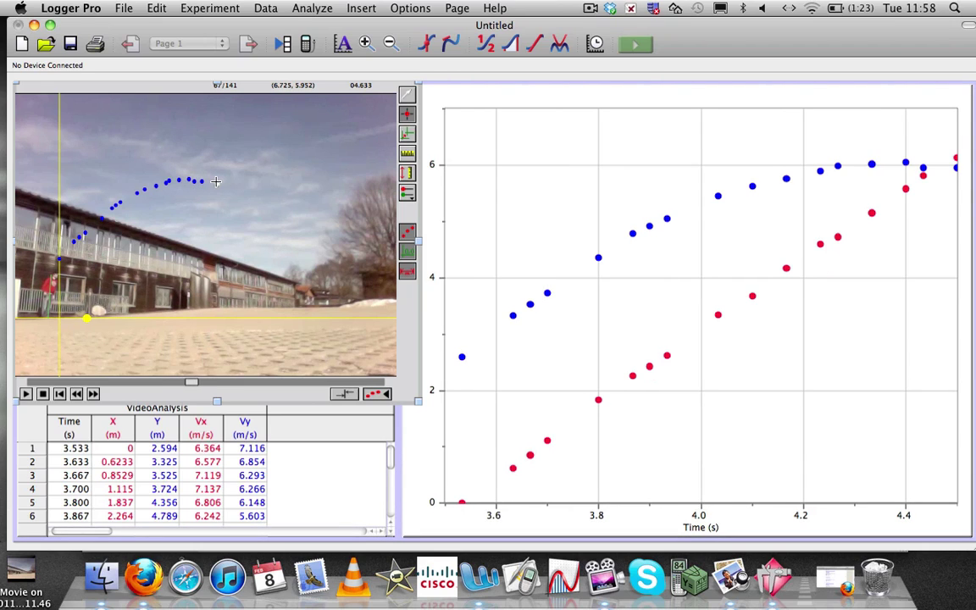
Step: Mark the ball frame by frame as it descends, ending just before it lands
{"action": "left_click", "coordinate": [217, 188]}
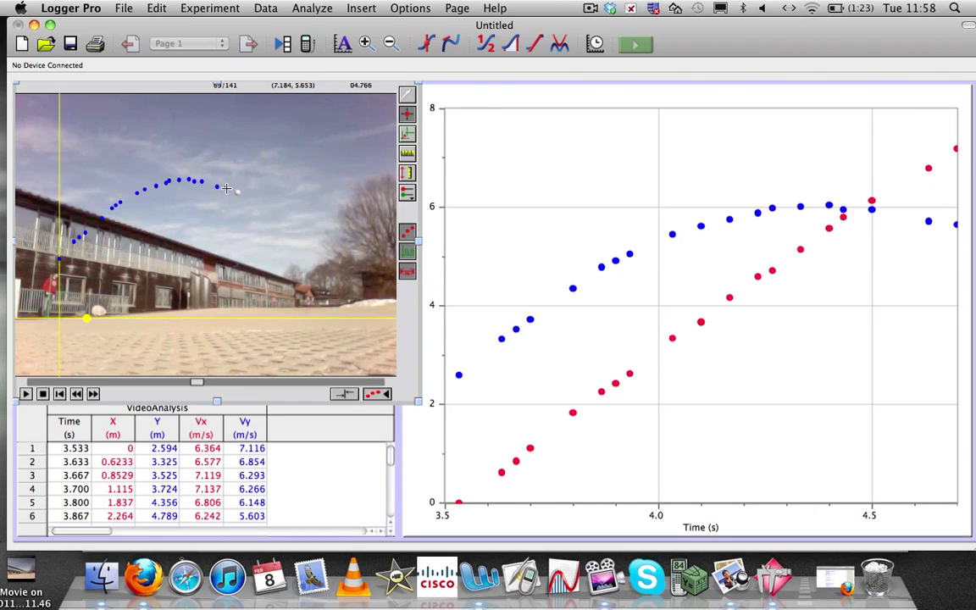
{"action": "left_click", "coordinate": [237, 193]}
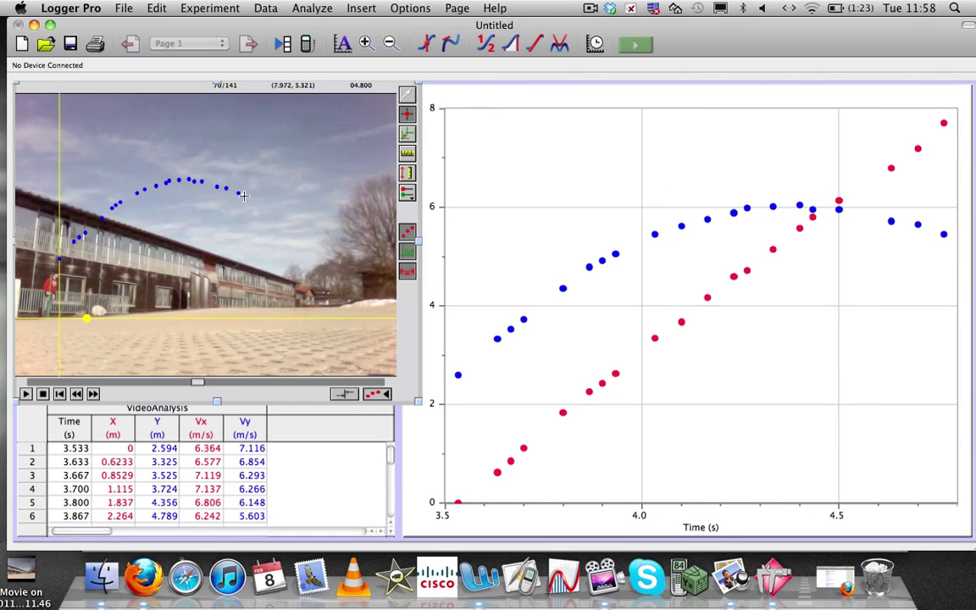
{"action": "left_click", "coordinate": [243, 196]}
{"action": "left_click", "coordinate": [259, 204]}
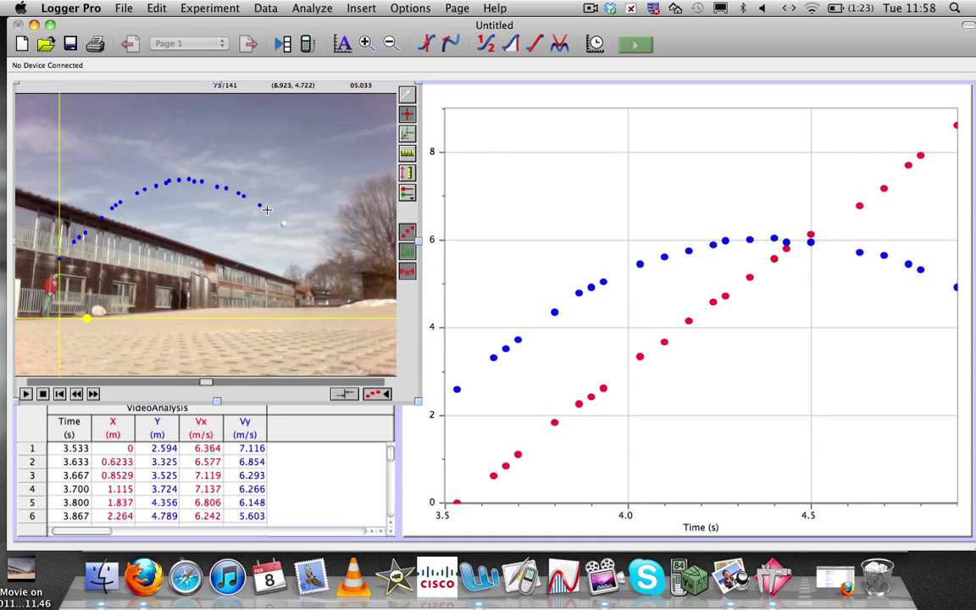
{"action": "left_click", "coordinate": [266, 209]}
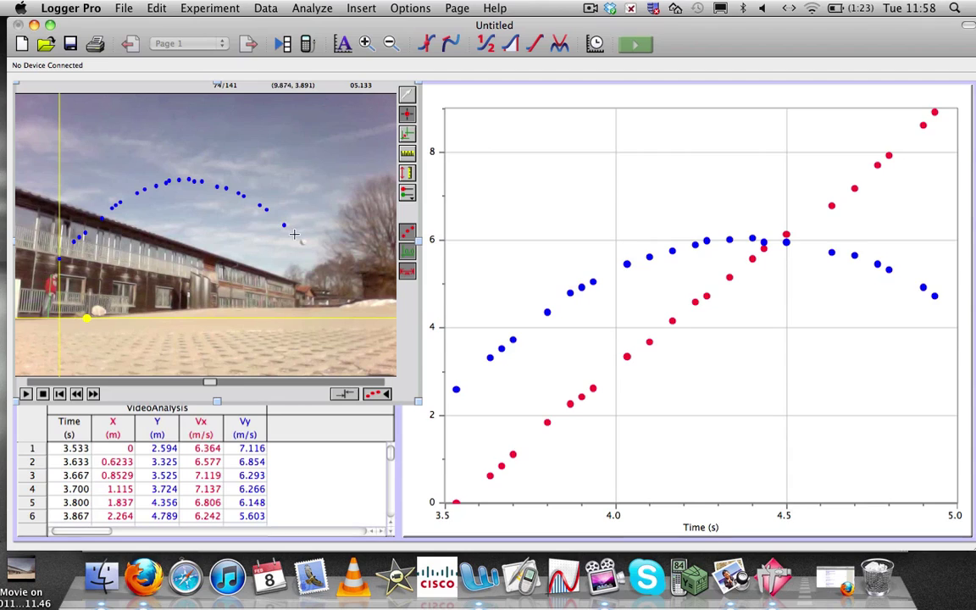
{"action": "left_click", "coordinate": [284, 224]}
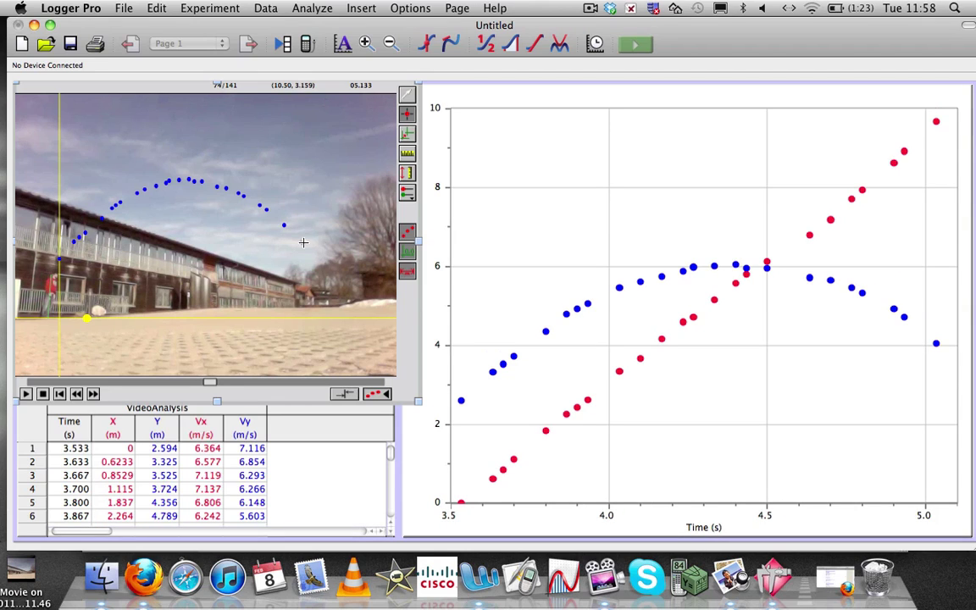
{"action": "left_click", "coordinate": [304, 243]}
{"action": "left_click", "coordinate": [311, 250]}
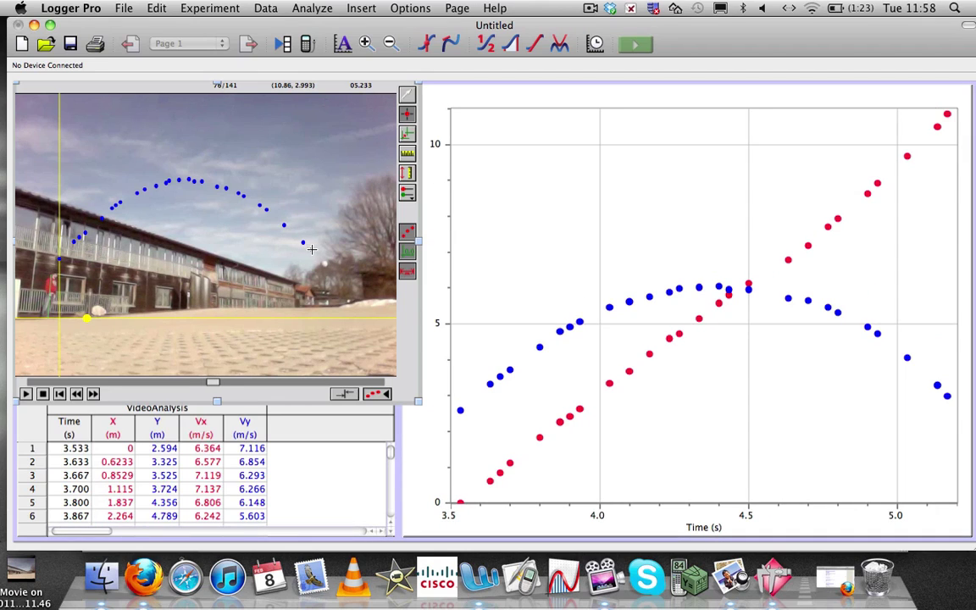
{"action": "left_click", "coordinate": [324, 266]}
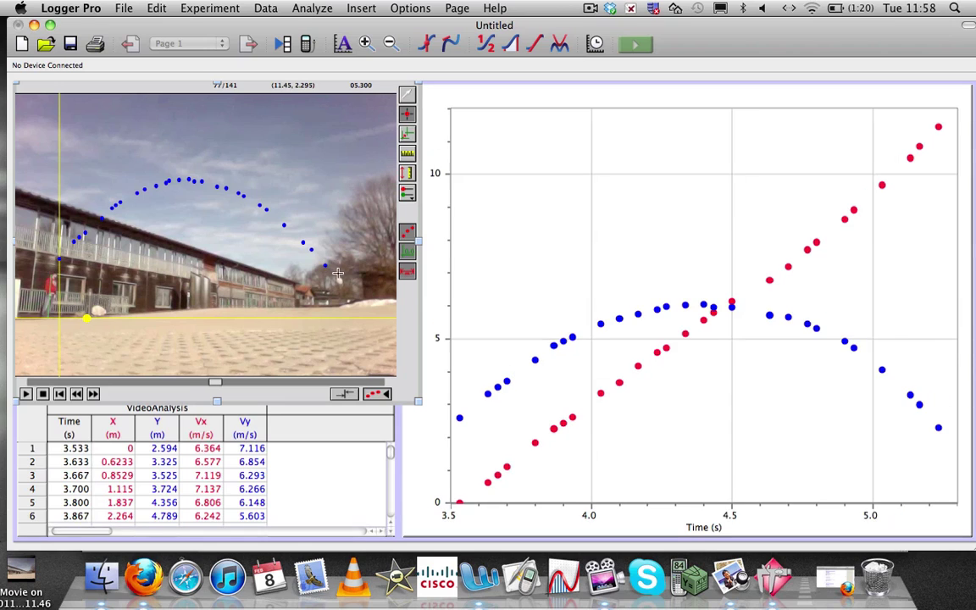
{"action": "left_click", "coordinate": [339, 281]}
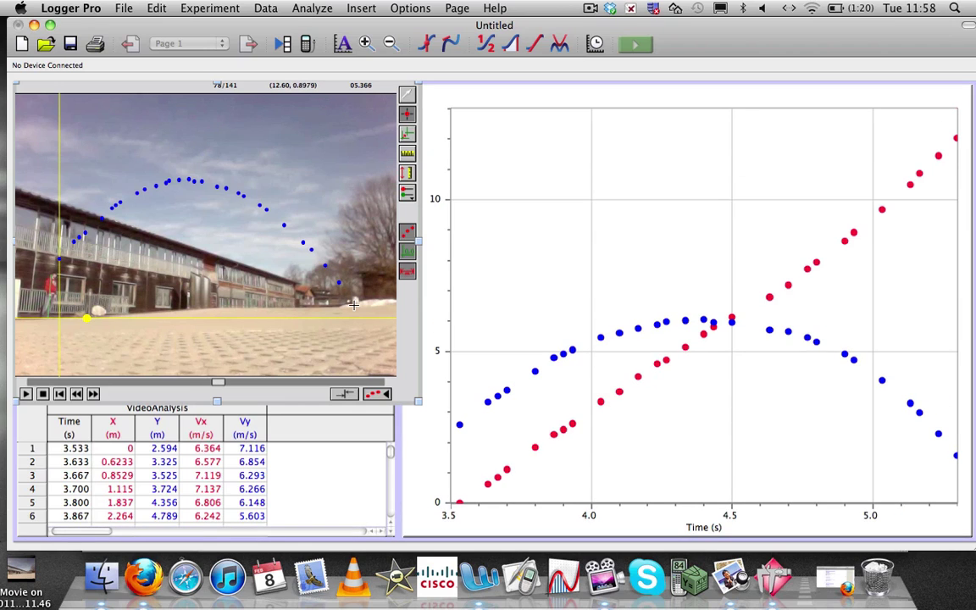
{"action": "left_click", "coordinate": [354, 302]}
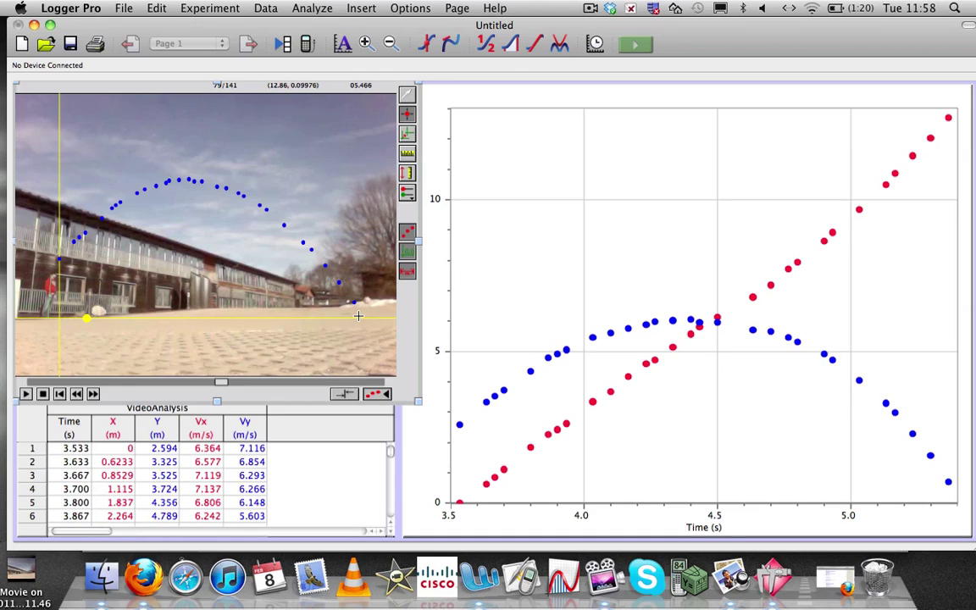
Step: Step the movie back to frame 50 of 141 (3.533 s), the release frame
{"action": "left_click", "coordinate": [76, 394]}
{"action": "left_click", "coordinate": [93, 394]}
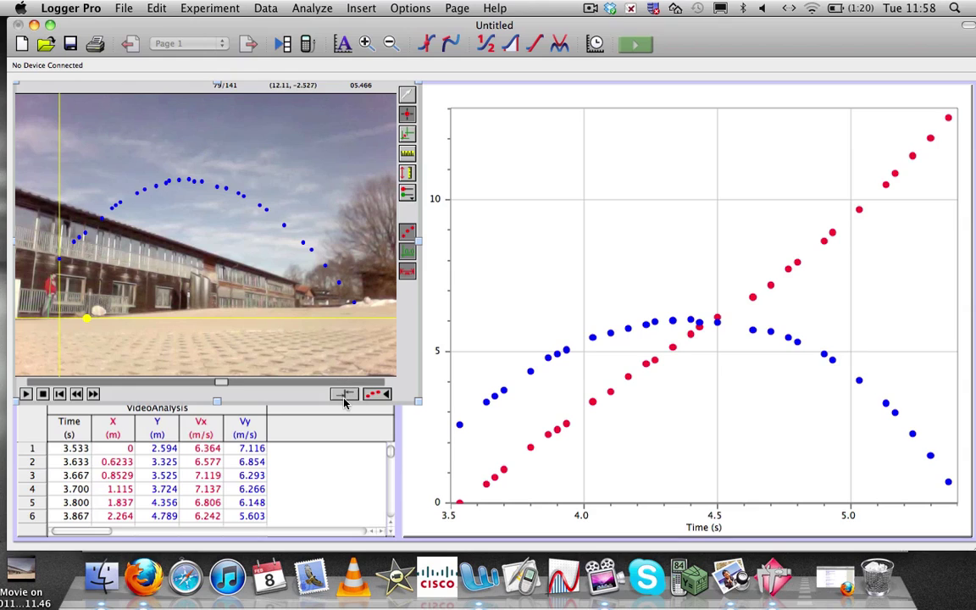
{"action": "left_click", "coordinate": [77, 394]}
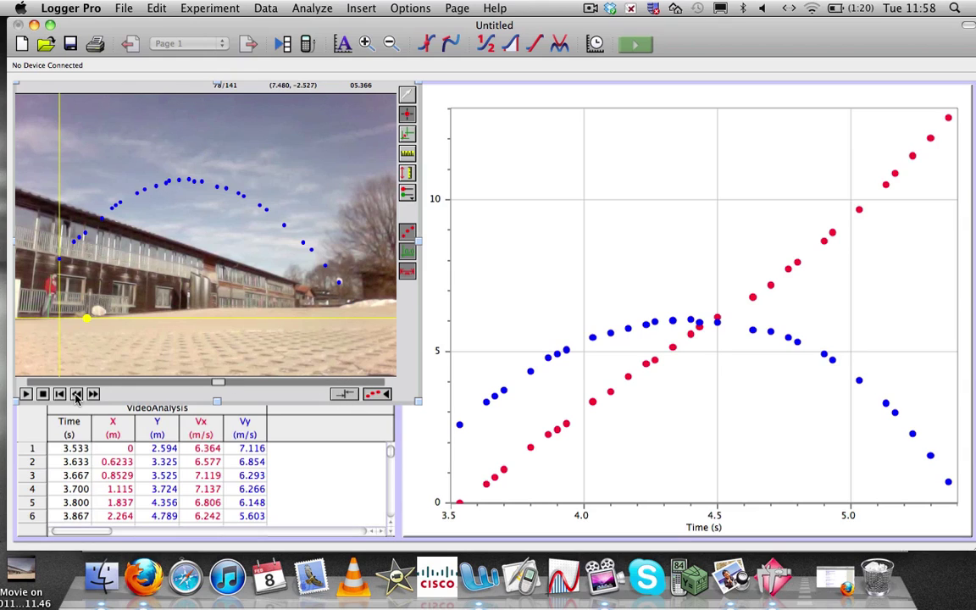
{"action": "left_click_drag", "start_coordinate": [76, 394], "coordinate": [77, 394]}
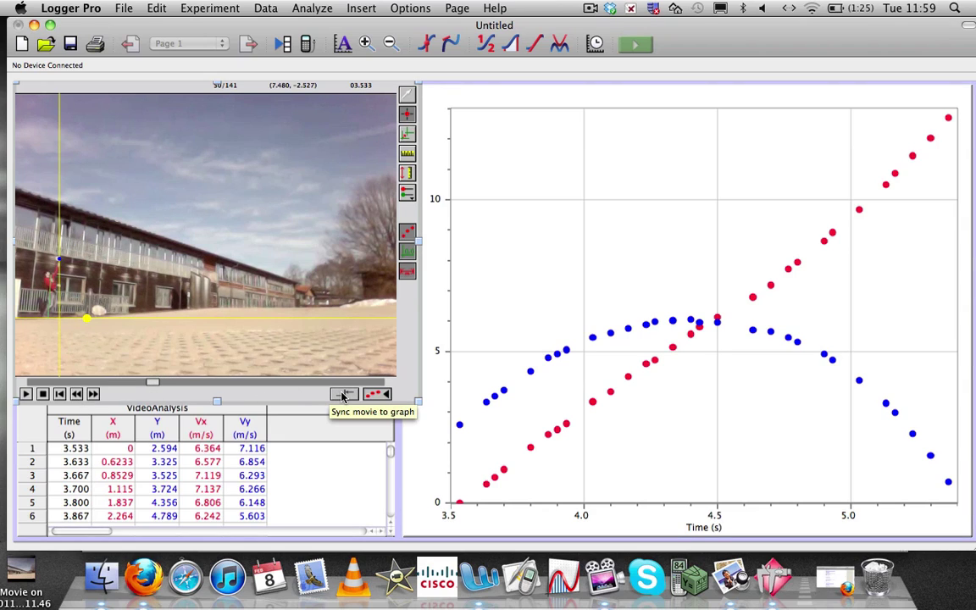
Step: Sync the movie to the graph with Graph Time 0 at the release frame
{"action": "left_click", "coordinate": [343, 394]}
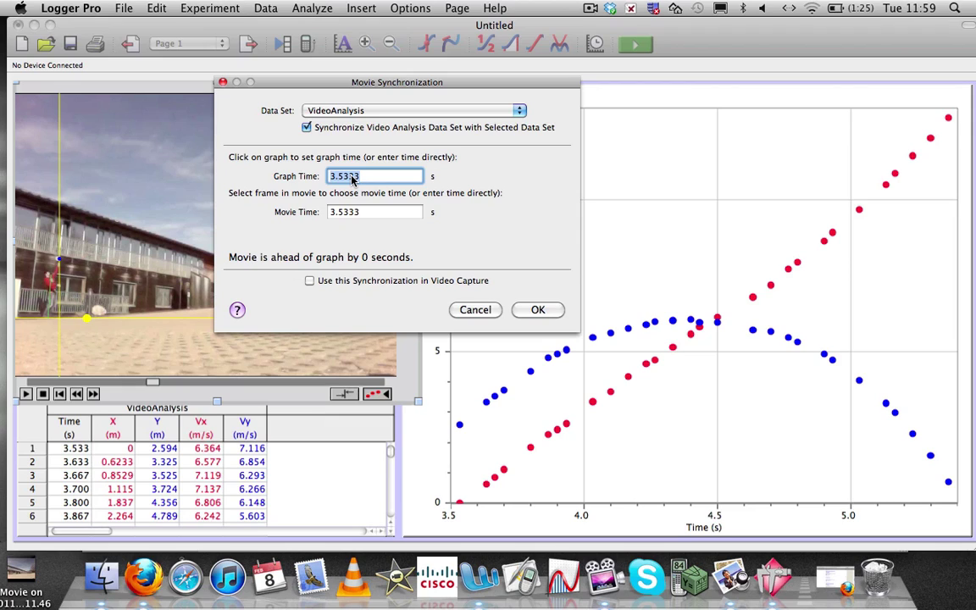
{"action": "type", "text": "0"}
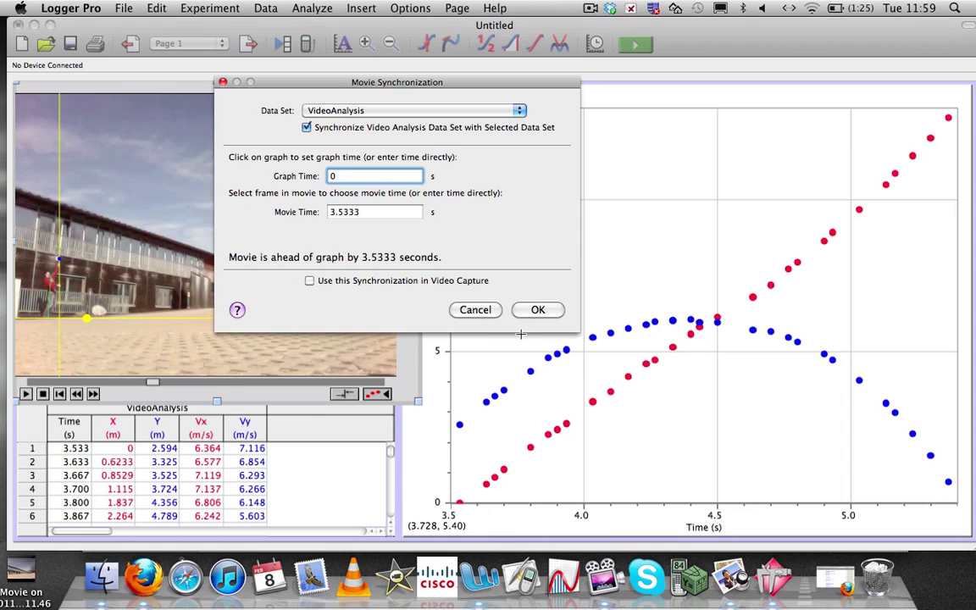
{"action": "left_click", "coordinate": [536, 309]}
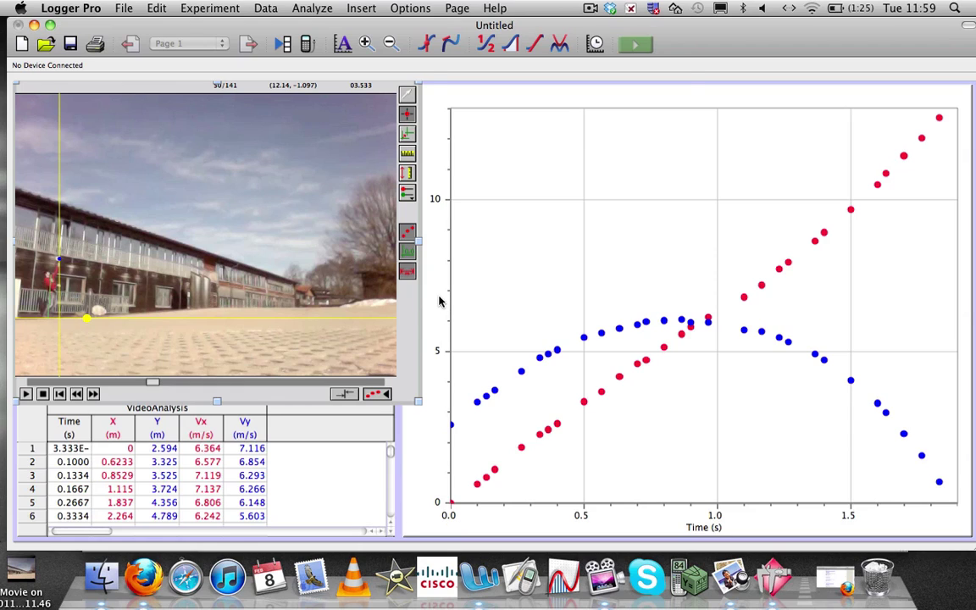
{"action": "left_click", "coordinate": [439, 301]}
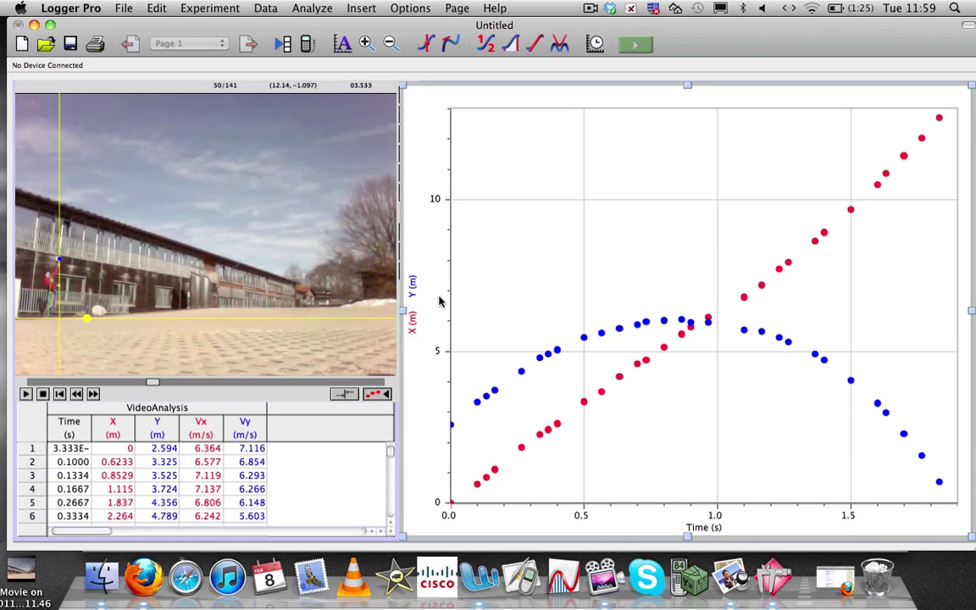
Step: Put X (m) on the horizontal axis and remove X from the vertical-axis columns
{"action": "left_click", "coordinate": [700, 528]}
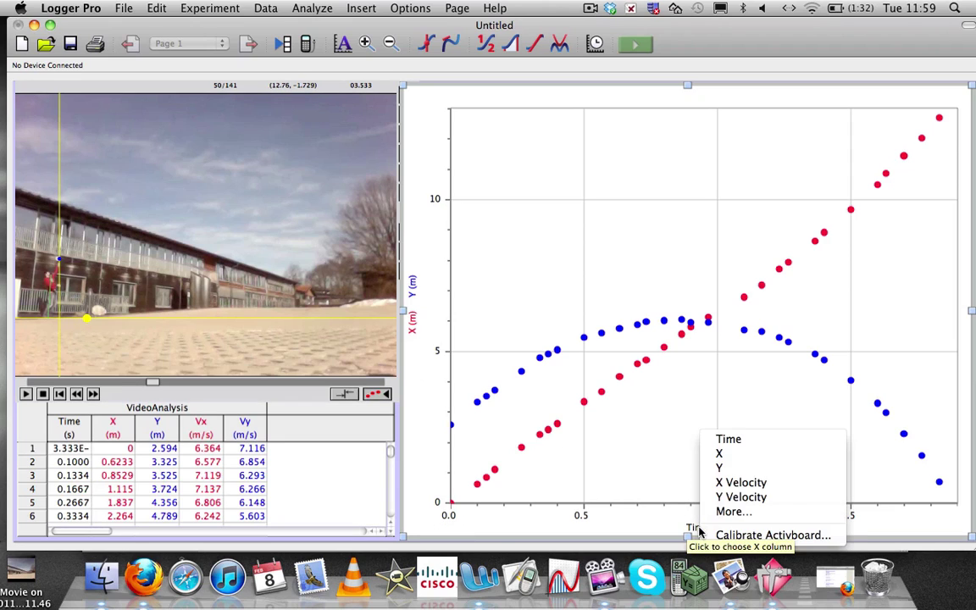
{"action": "left_click", "coordinate": [725, 456]}
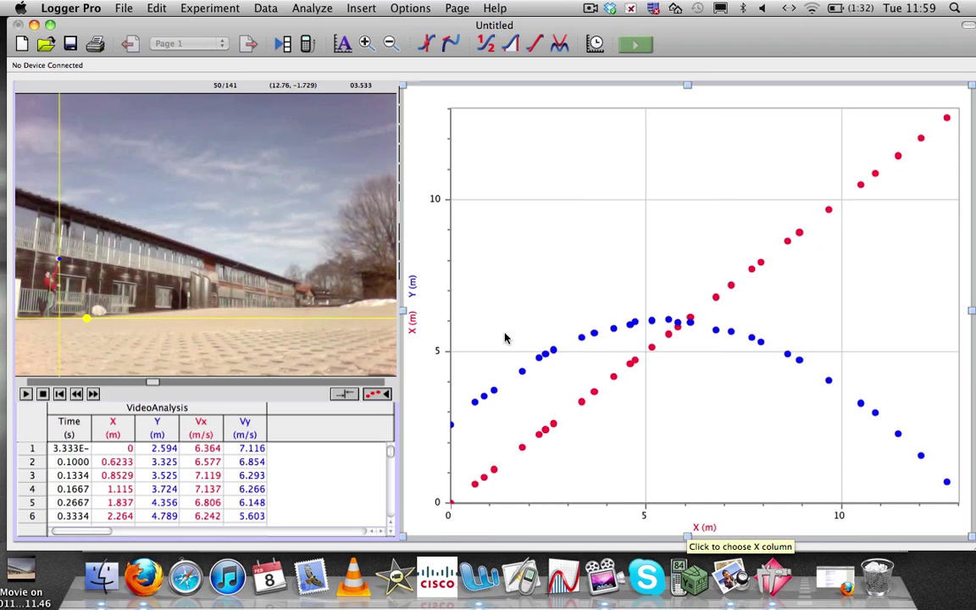
{"action": "left_click", "coordinate": [413, 312]}
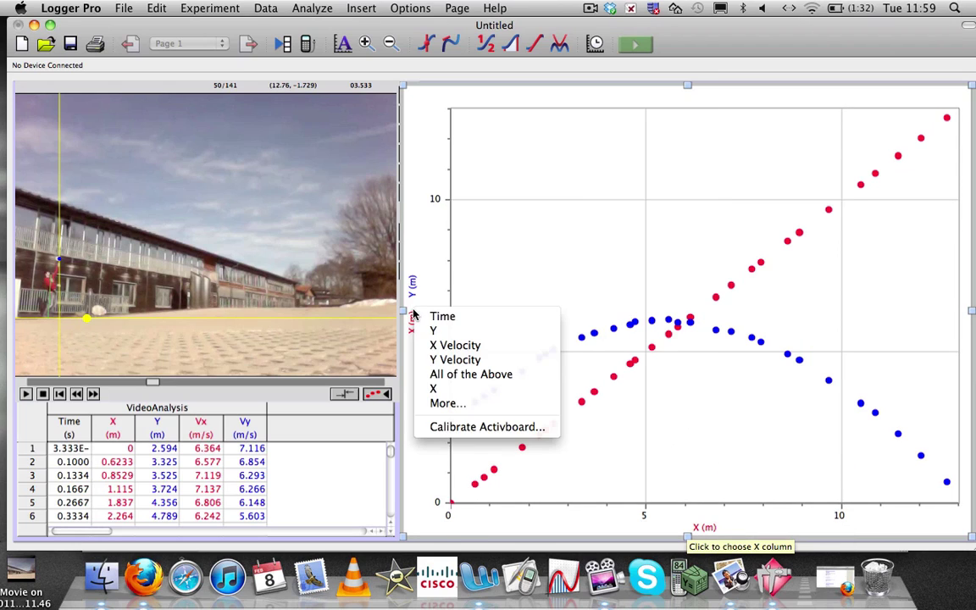
{"action": "left_click", "coordinate": [441, 404]}
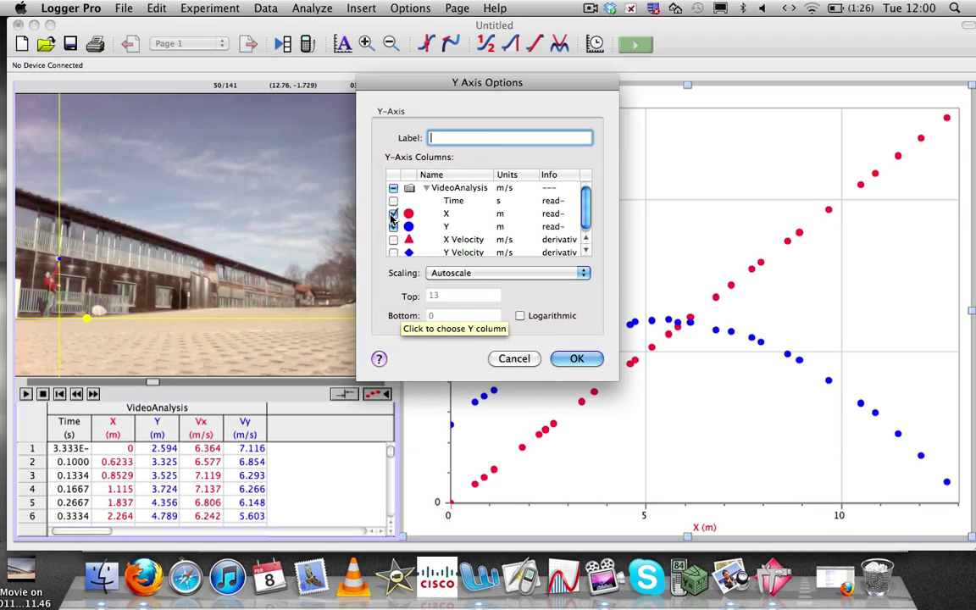
{"action": "left_click", "coordinate": [392, 217]}
{"action": "left_click", "coordinate": [574, 358]}
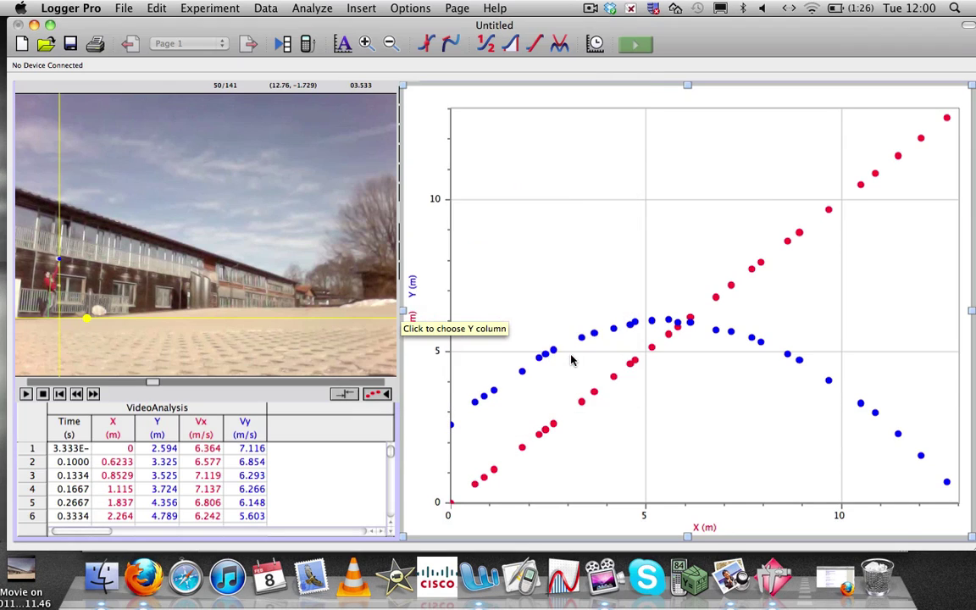